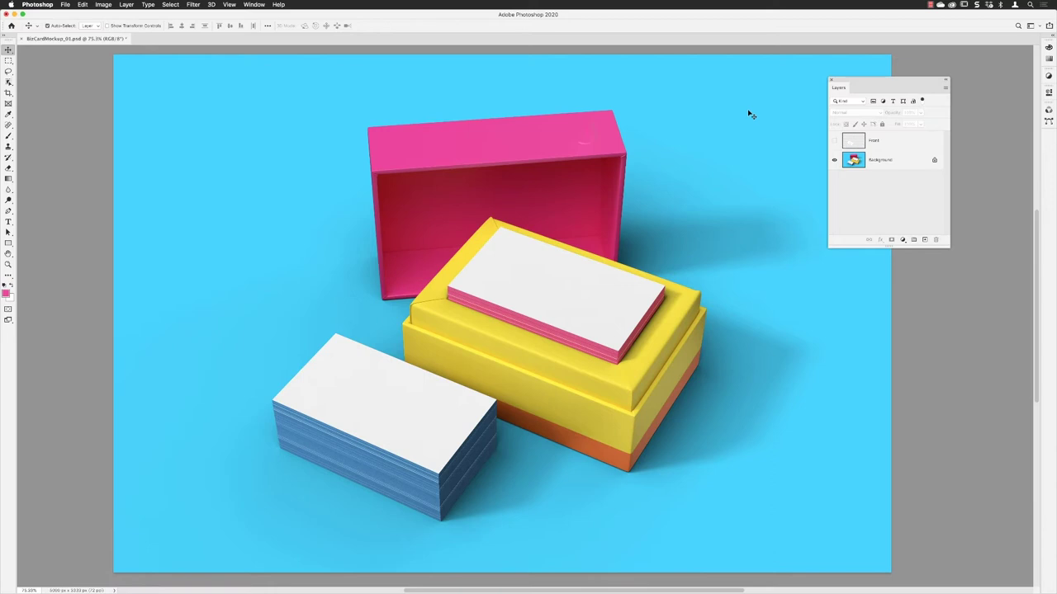
Turn on the Front layer's visibility so the contact details show on the top card.
left_click(834, 142)
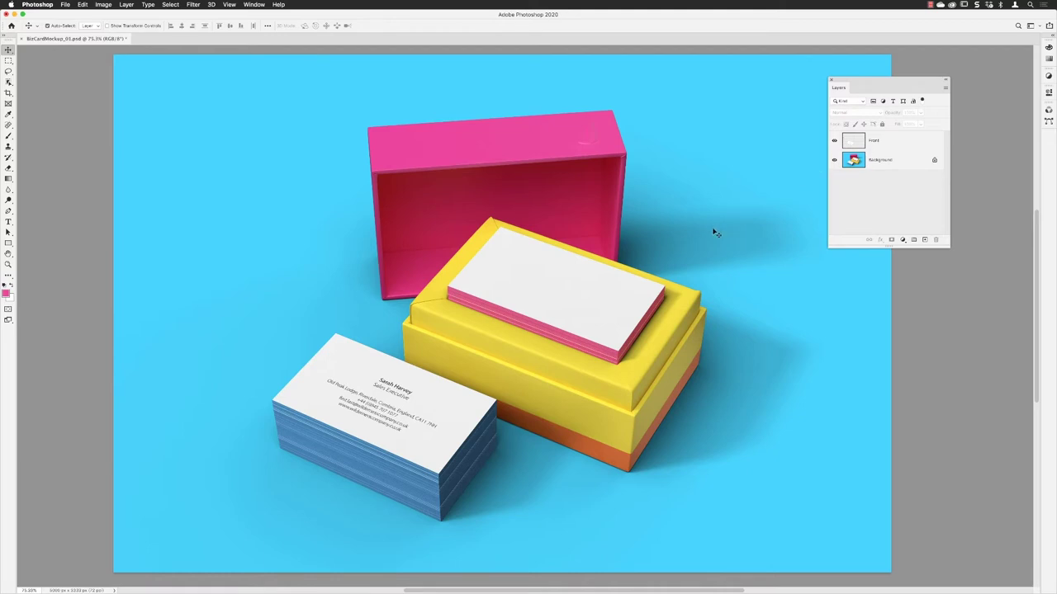
Start File > Place Embedded and pick CardDesign_01.ai from the Mockup folder.
left_click(66, 4)
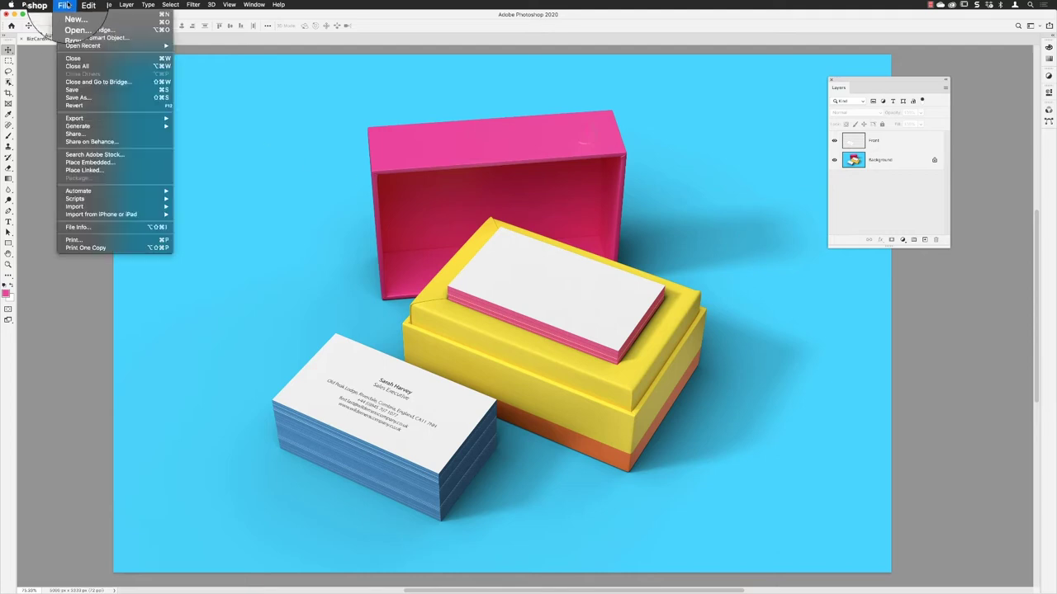
left_click(95, 166)
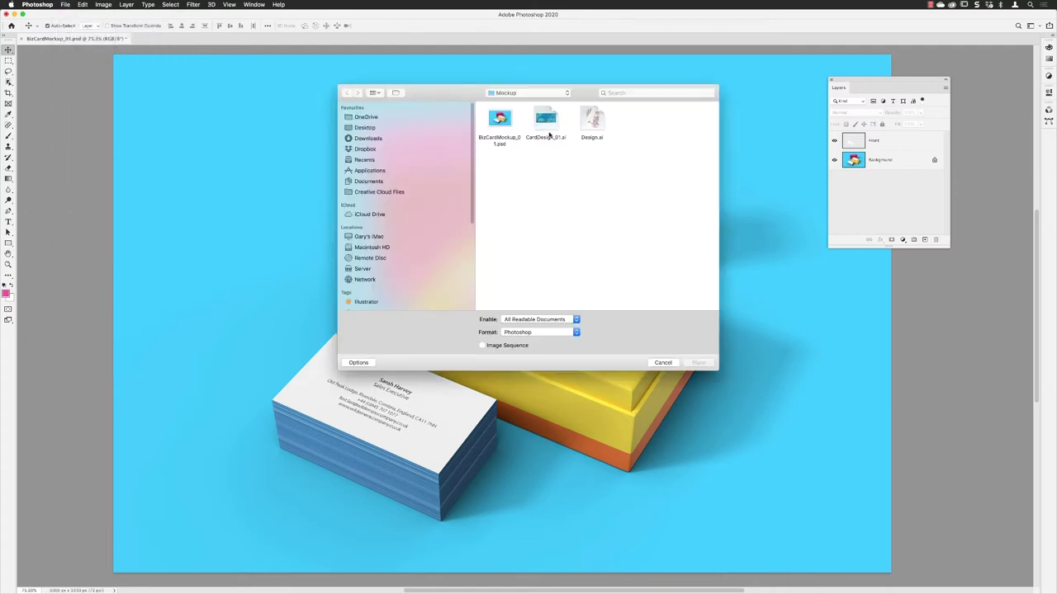
left_click(549, 119)
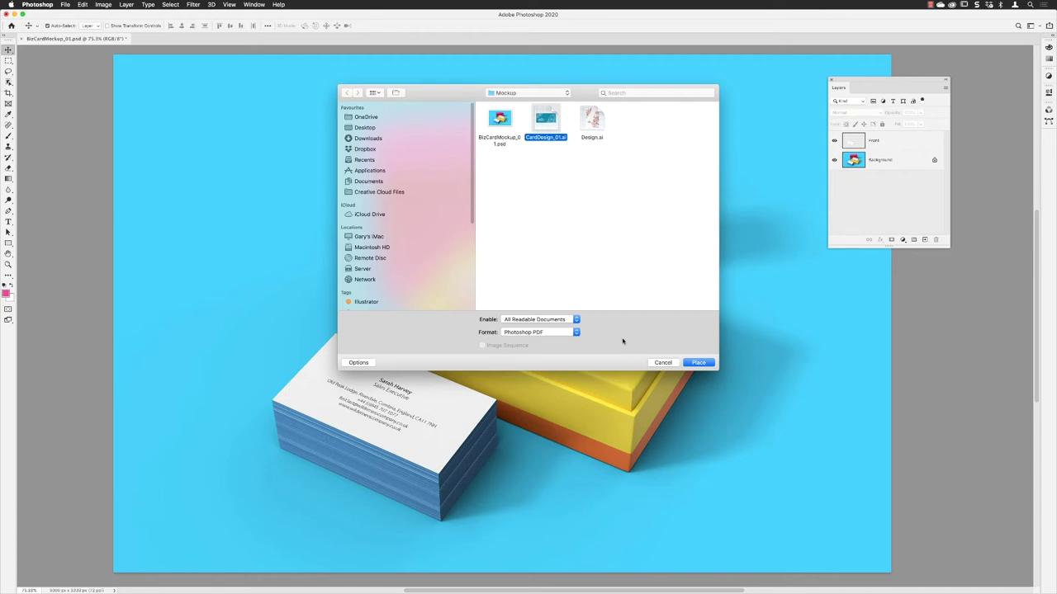
Place CardDesign_01.ai as a smart object with Crop To set to Trim Box.
left_click(695, 364)
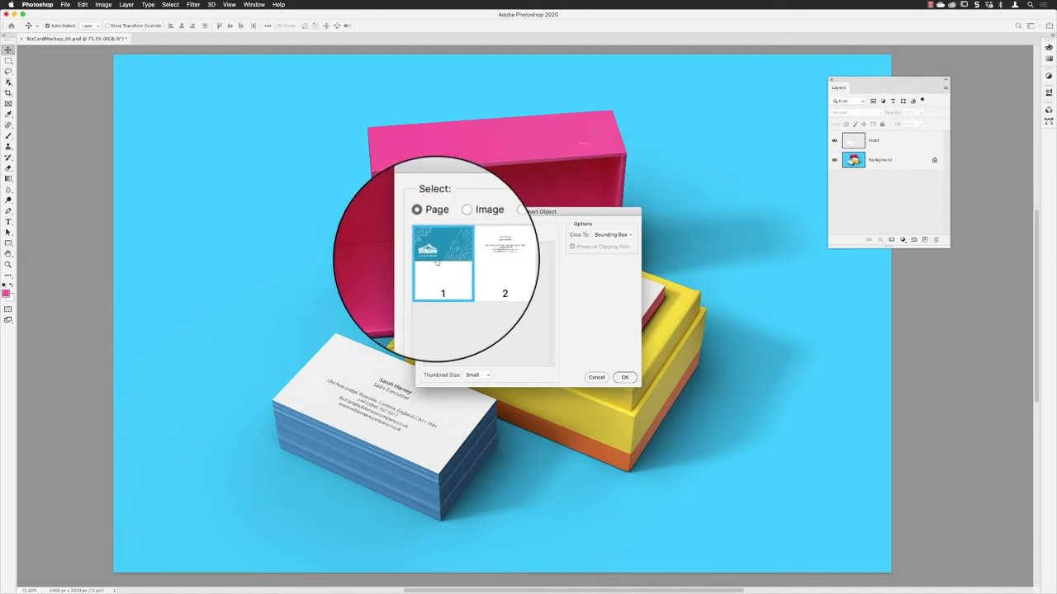
left_click(607, 236)
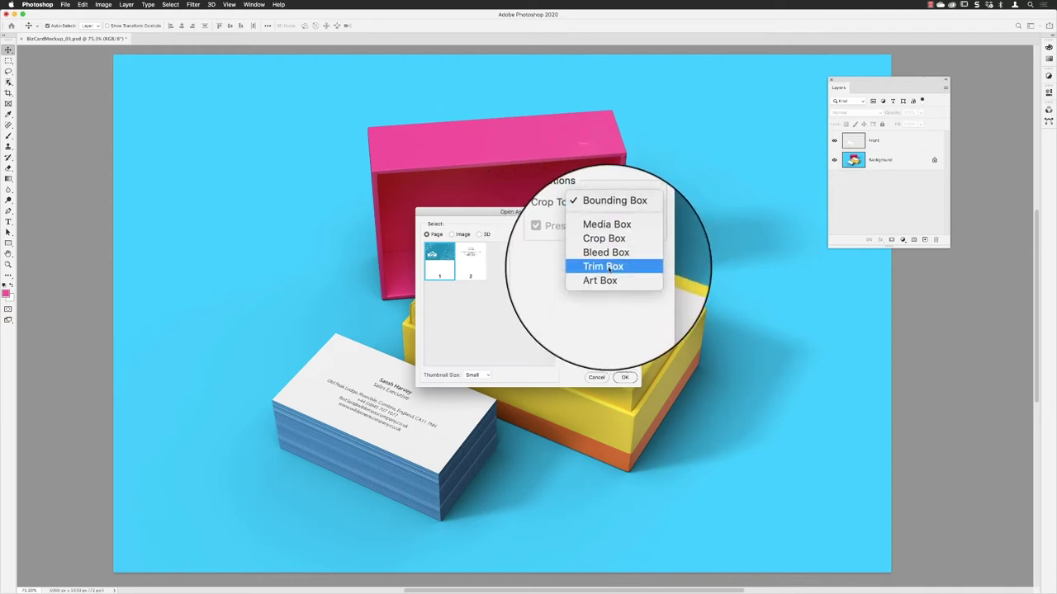
left_click(607, 269)
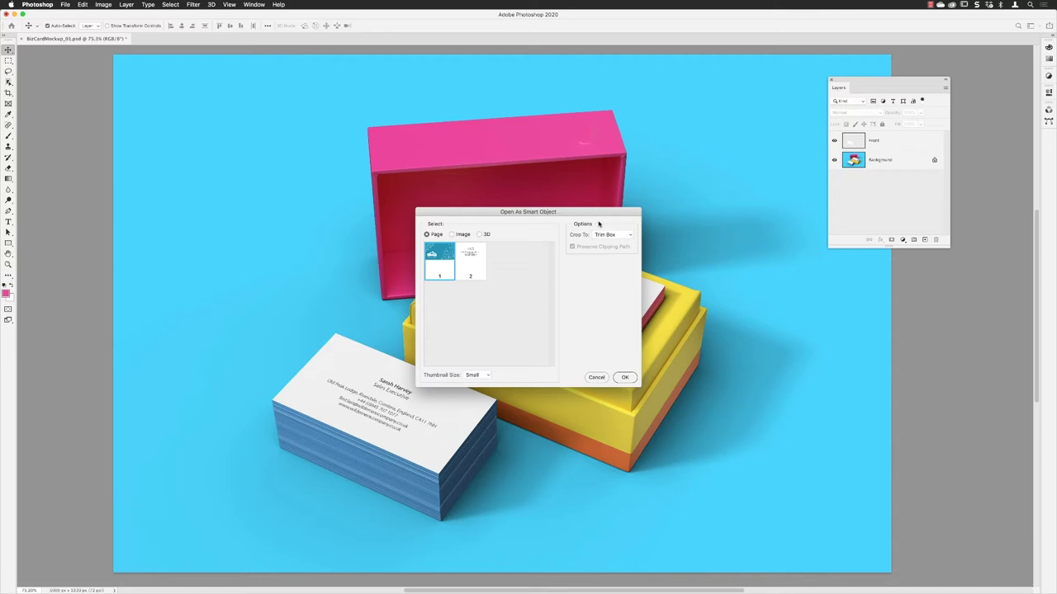
left_click(625, 377)
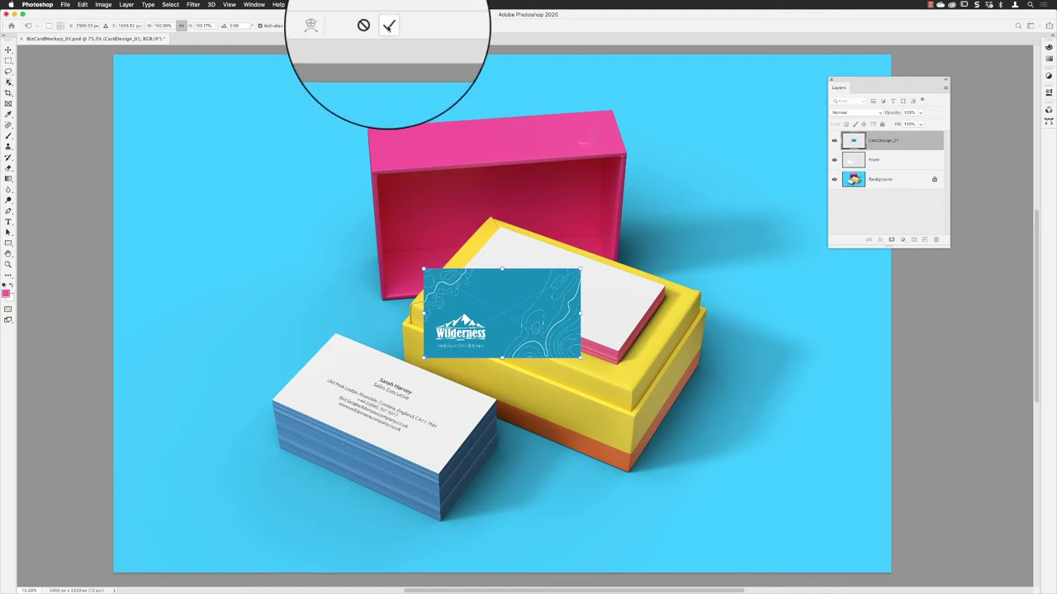
Commit the placed design's transform and rasterize the CardDesign_01 layer.
left_click(389, 26)
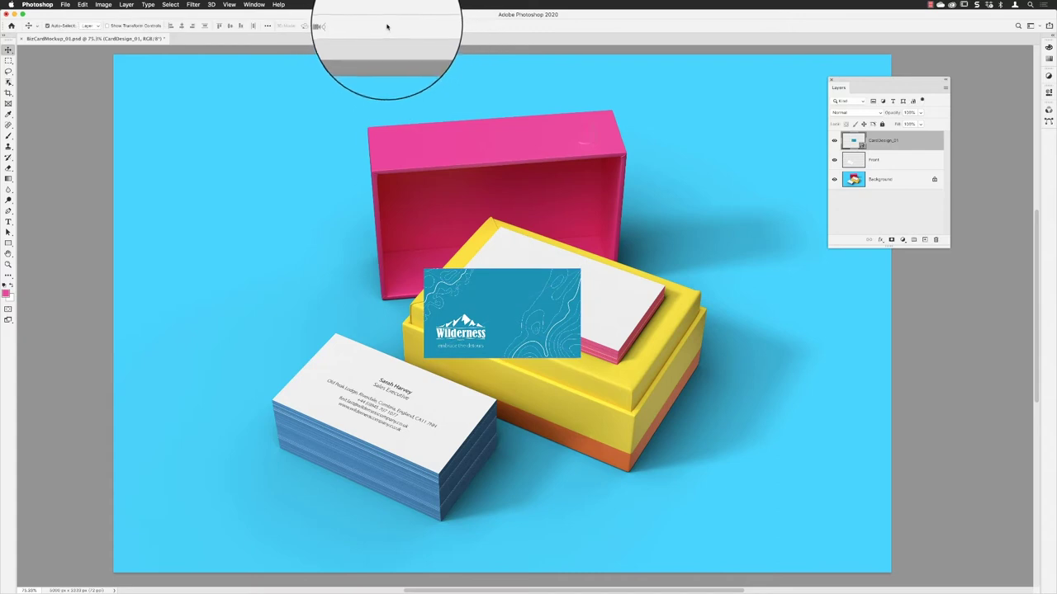
right_click(881, 141)
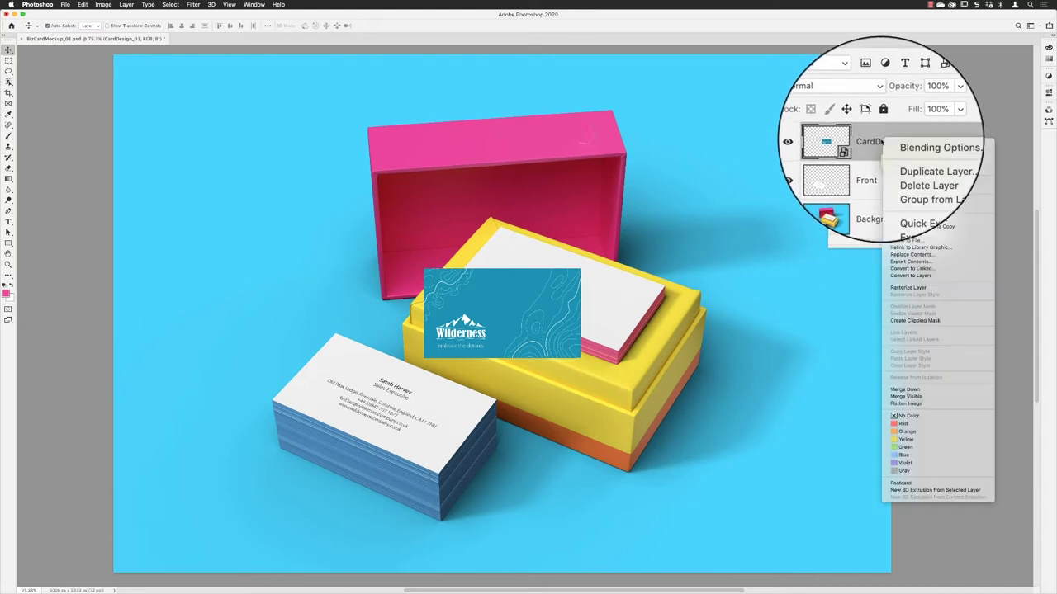
left_click(907, 288)
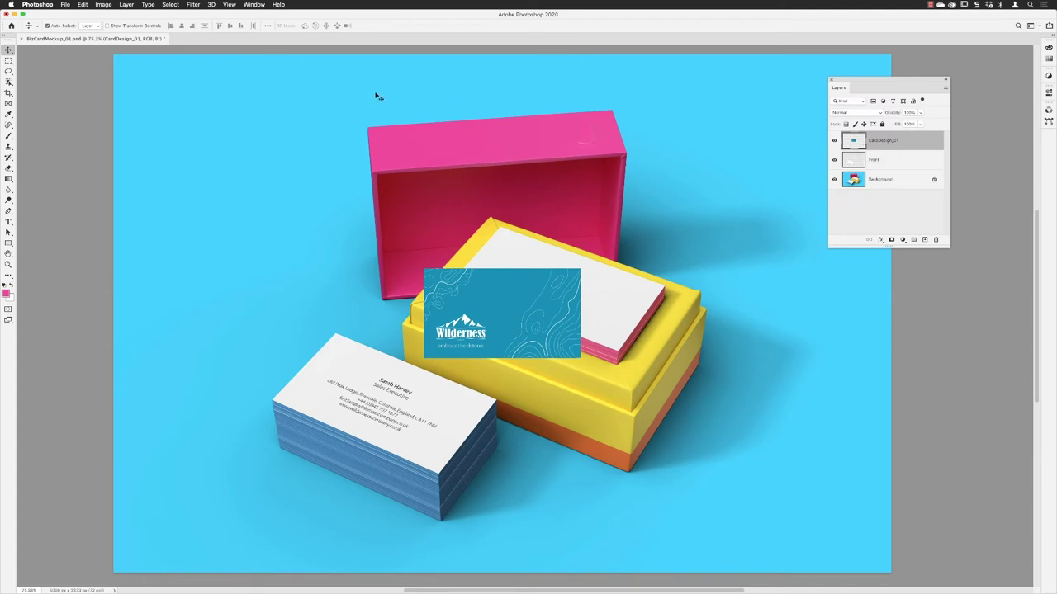
Select the whole canvas and cut the Wilderness artwork out of CardDesign_01.
left_click(170, 5)
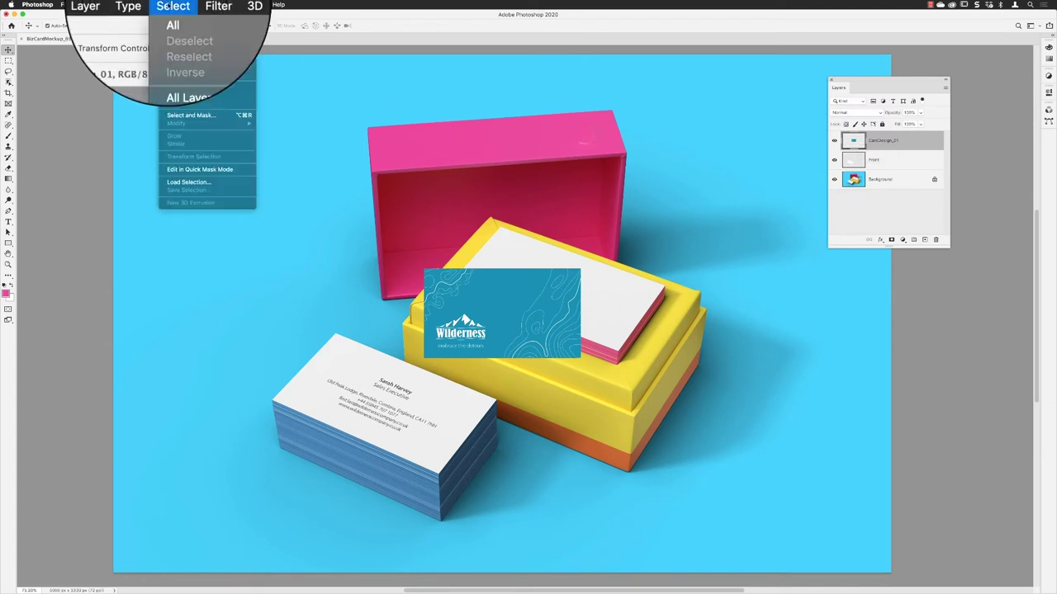
left_click(171, 15)
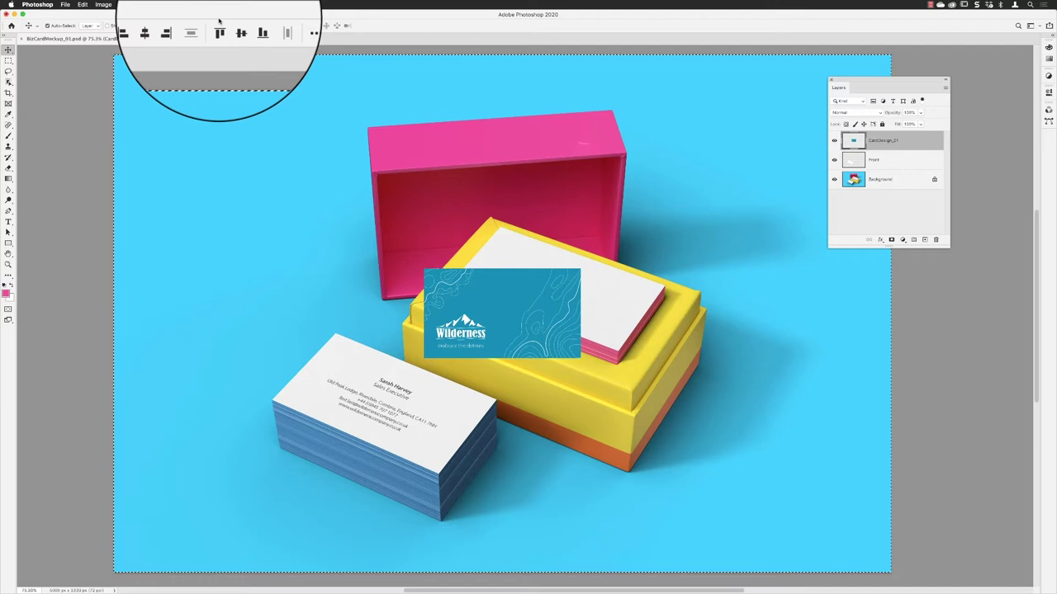
left_click(83, 4)
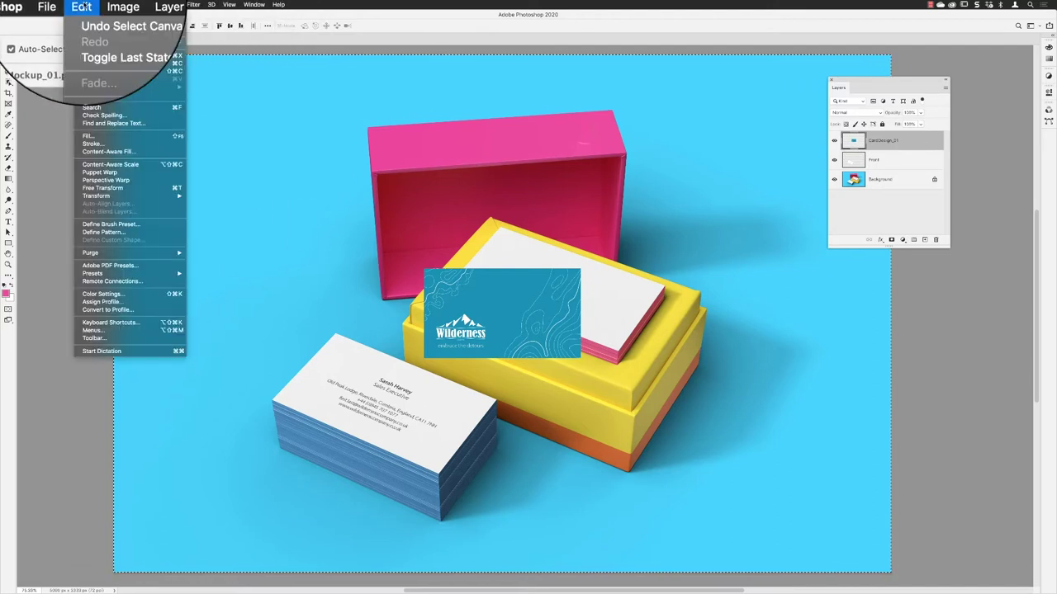
left_click(92, 55)
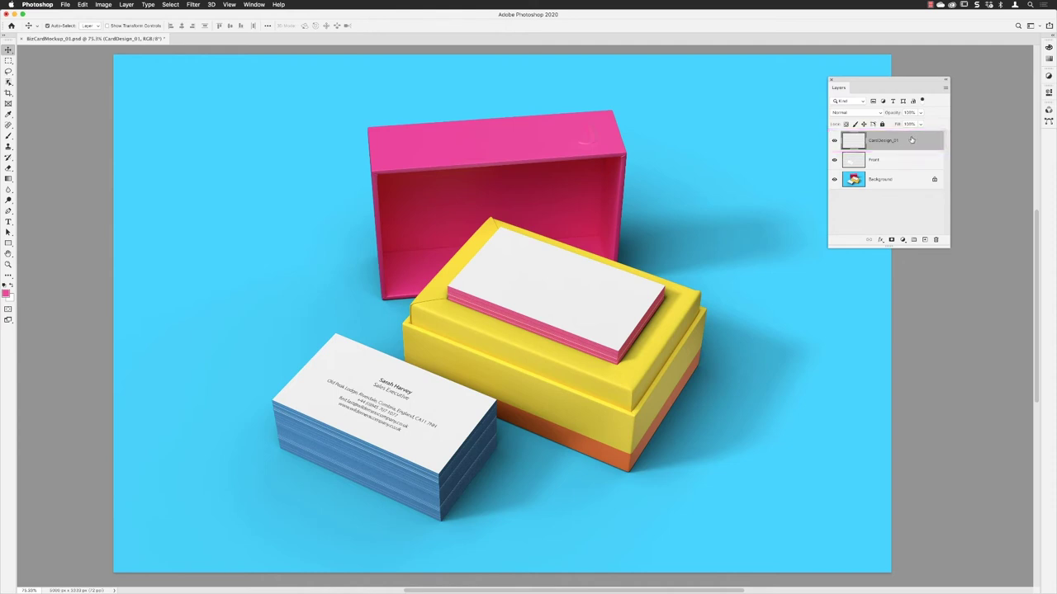
Open Filter > Vanishing Point and enlarge its window to nearly full screen.
left_click(192, 4)
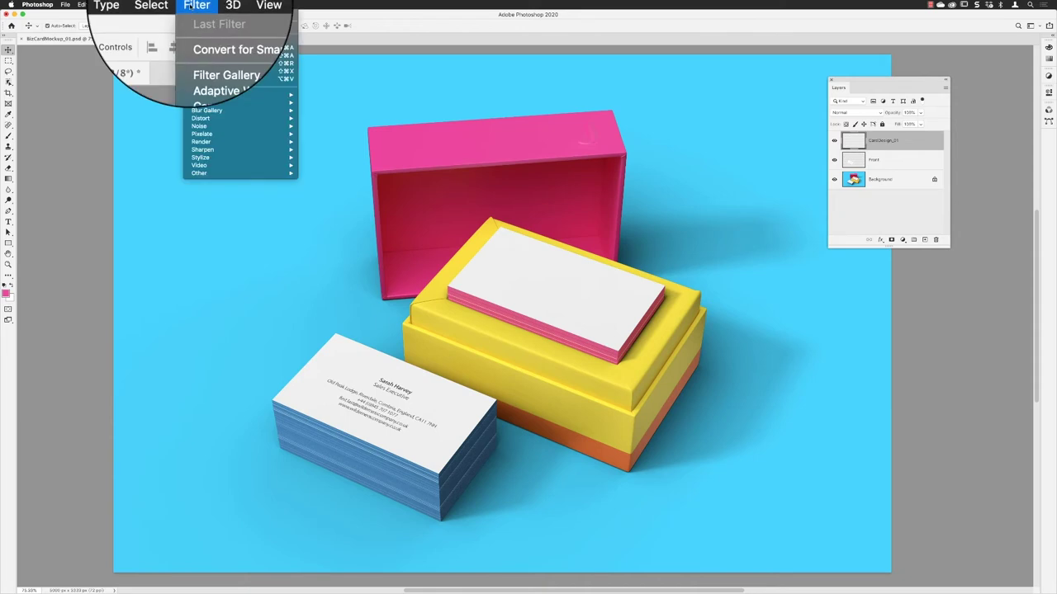
left_click(215, 78)
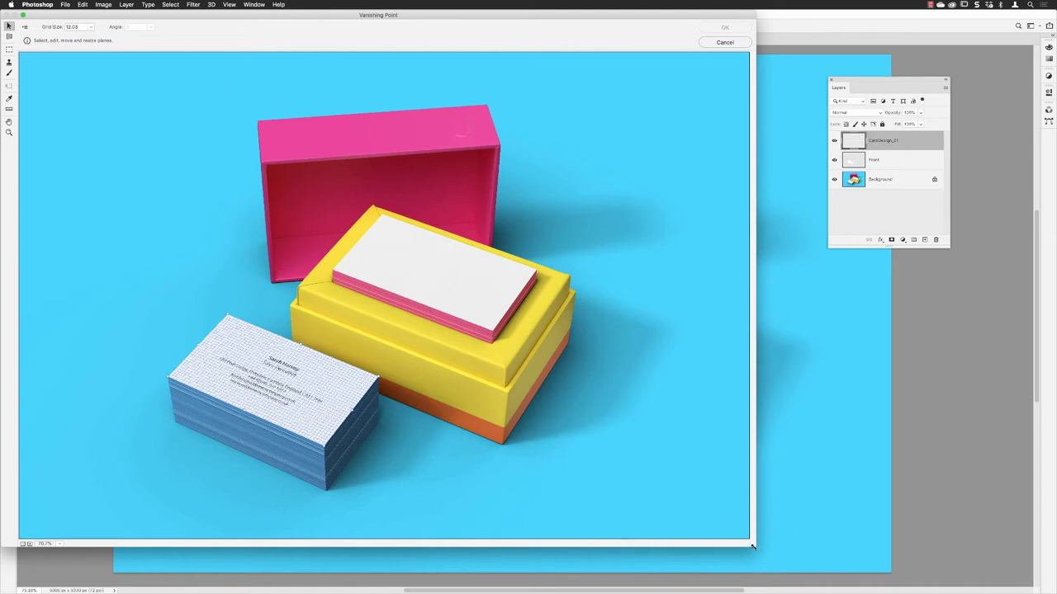
left_click_drag(782, 547, 1056, 593)
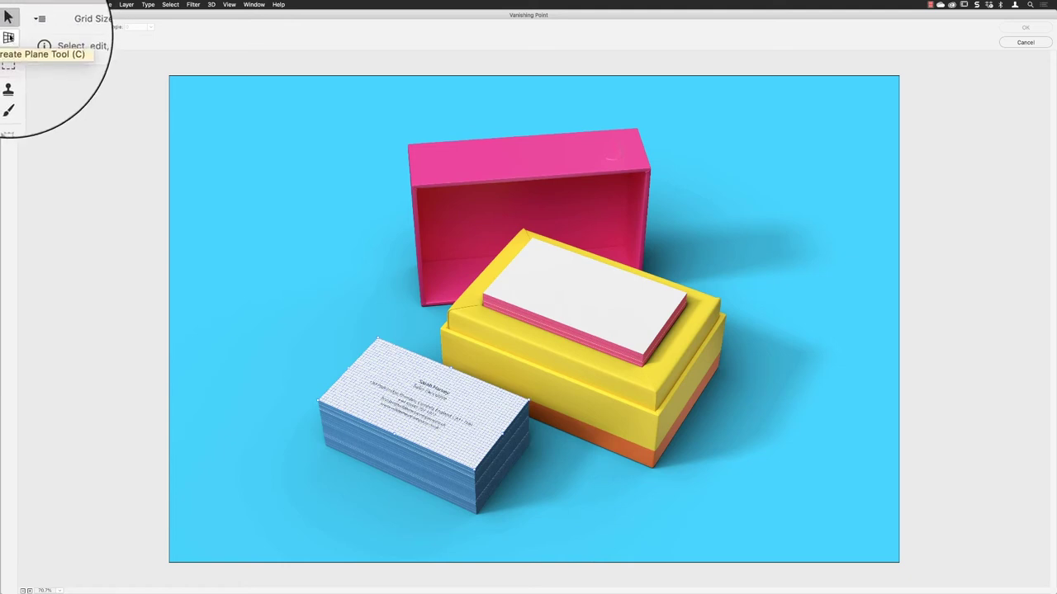
Zoom the Vanishing Point preview to 200% and center the blank top card.
left_click(9, 36)
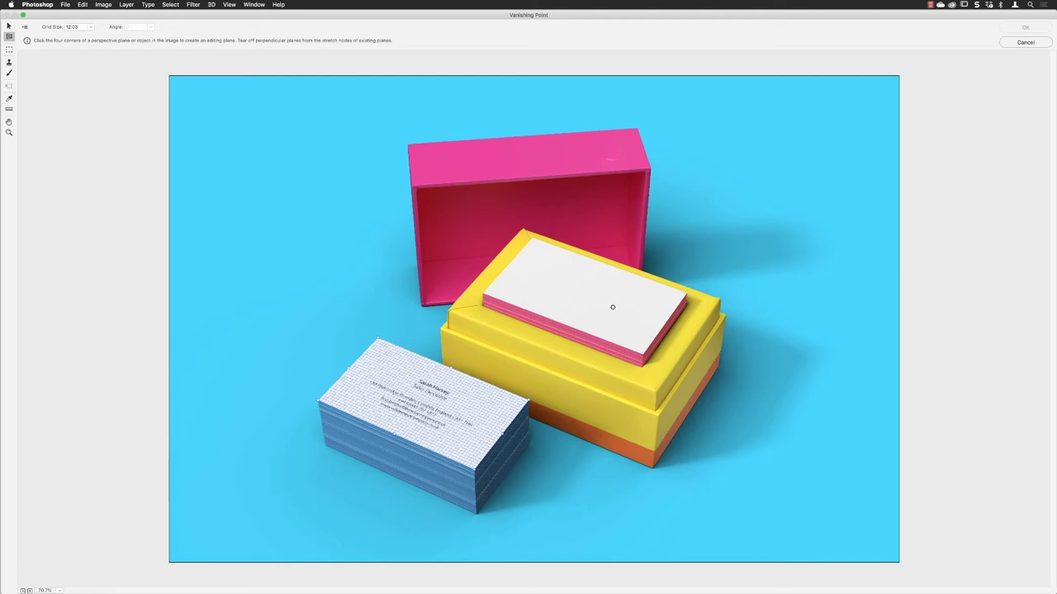
key("alt")
key("super+equal")
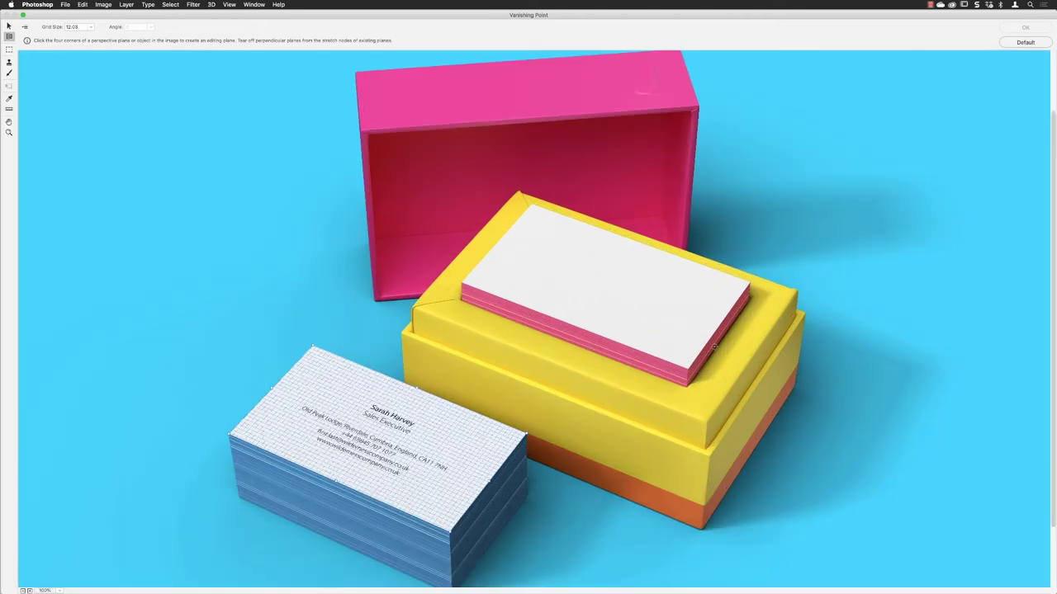
key("super+equal")
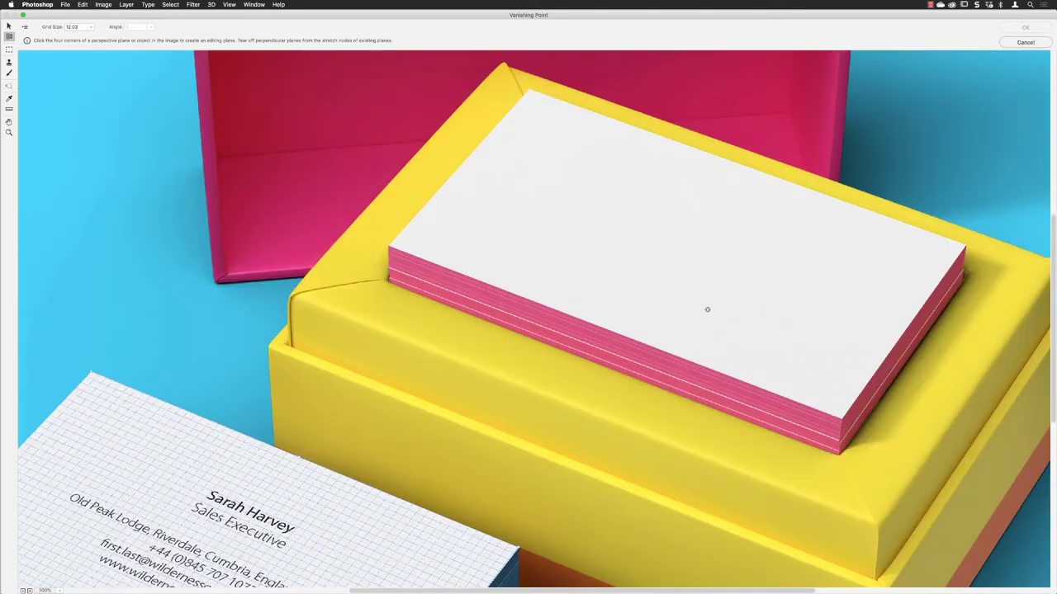
key("h")
left_click_drag(516, 223, 512, 223)
scroll(477, 238, "right", 5)
scroll(476, 238, "up", 2)
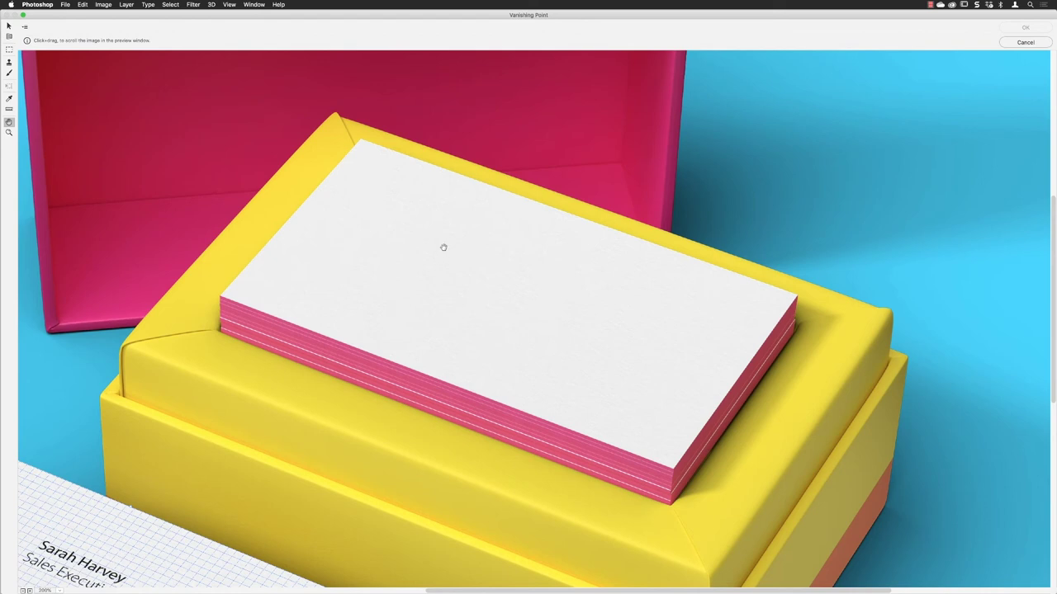
Draw the perspective plane on the top card's top, right, bottom and left corners.
key("c")
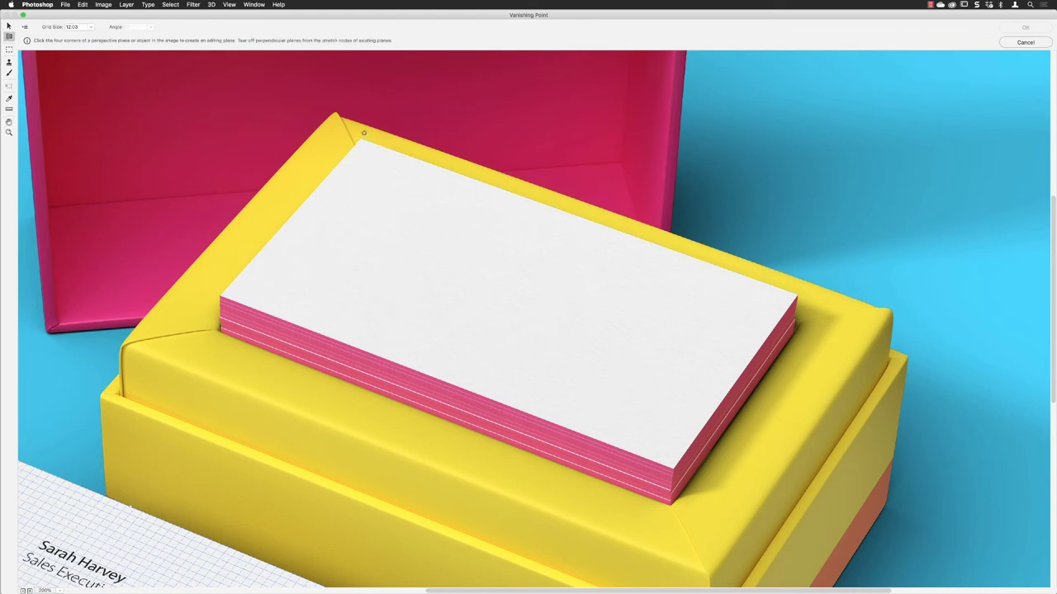
left_click(360, 139)
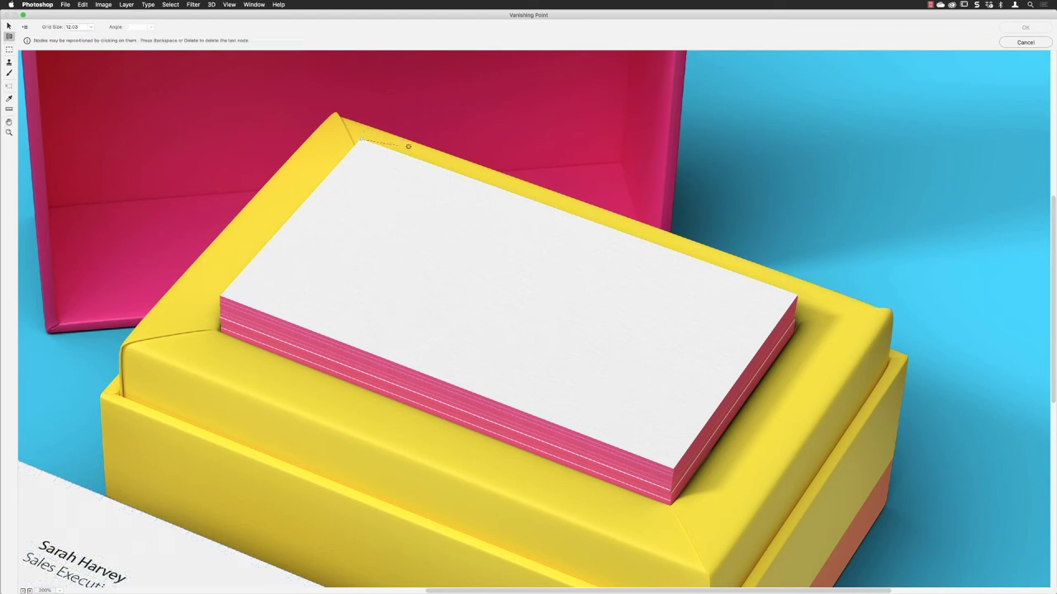
left_click(797, 295)
left_click(672, 468)
left_click(220, 295)
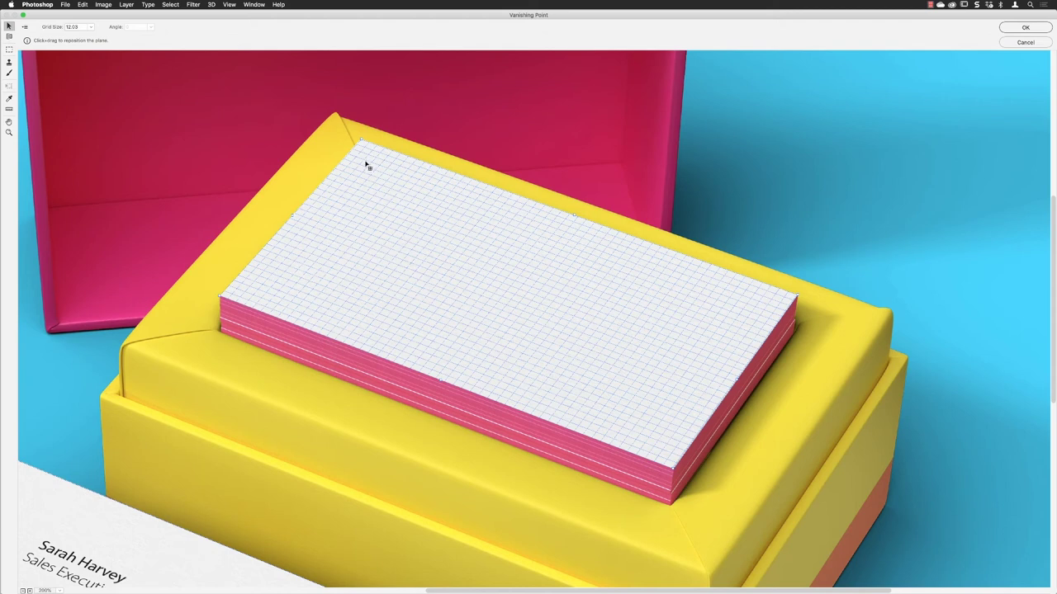
Zoom in on the plane's top-left corner and drag its node onto the card corner.
left_click(9, 132)
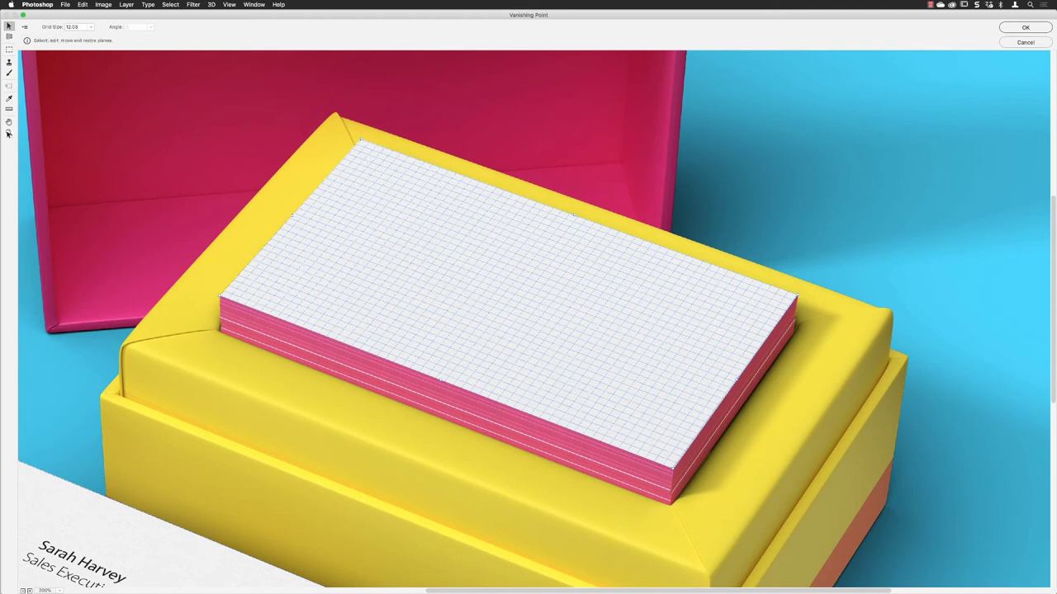
left_click(371, 150)
left_click(577, 333)
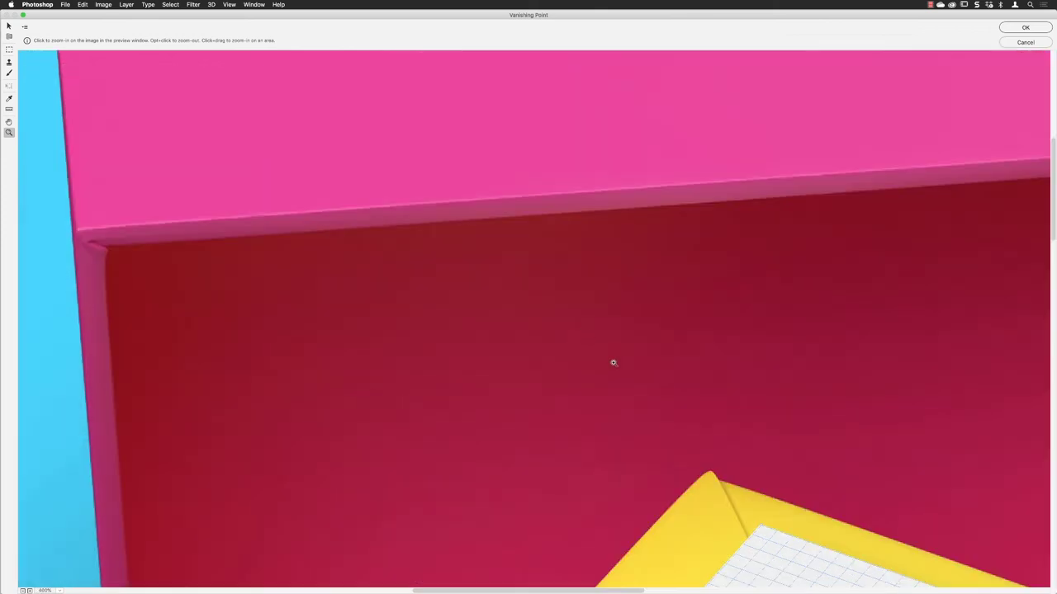
key("space")
scroll(397, 116, "down", 10)
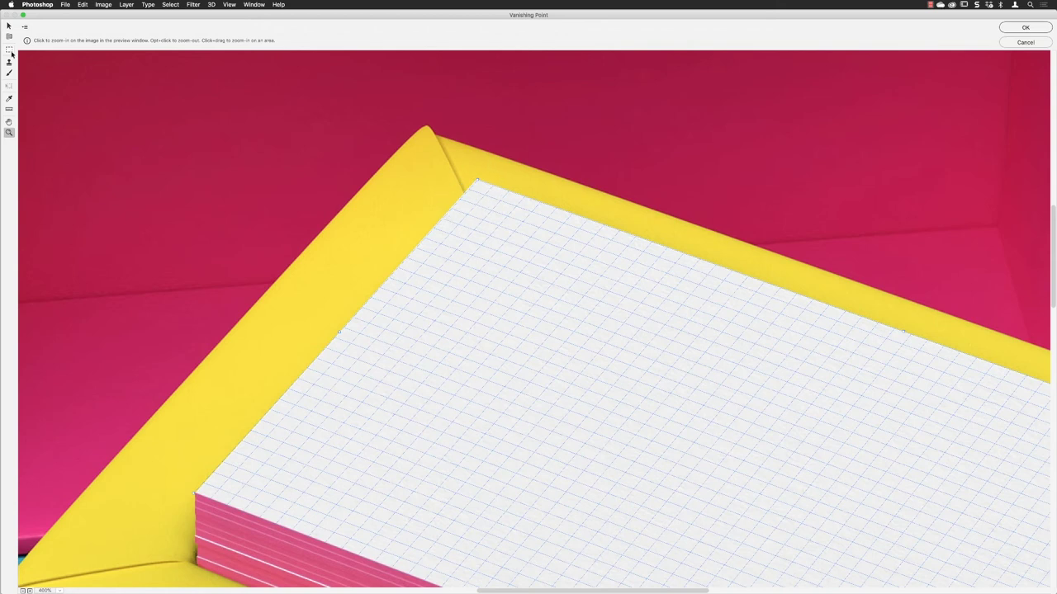
left_click(9, 27)
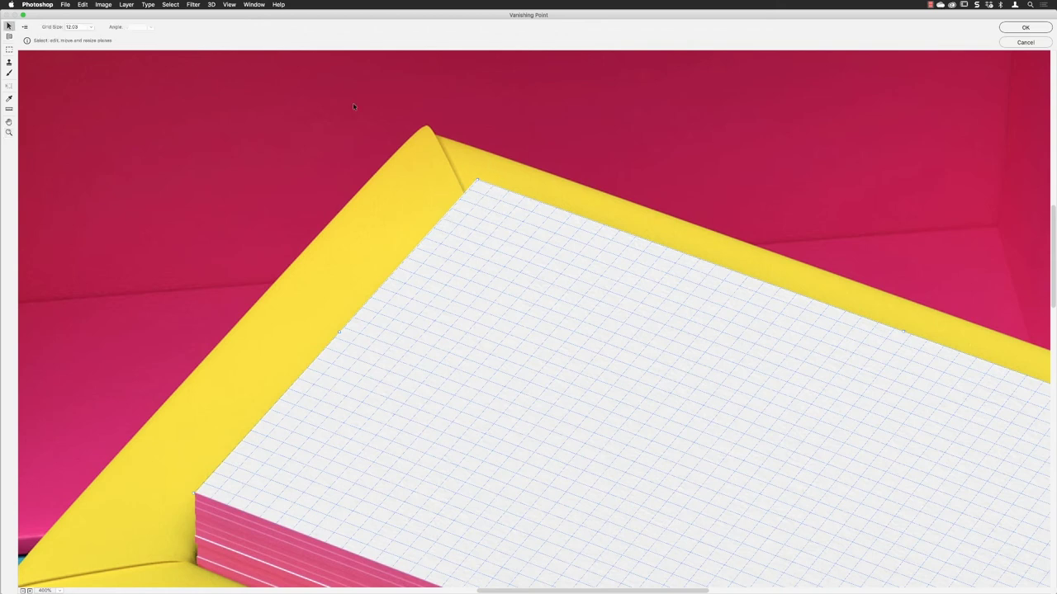
left_click(478, 181)
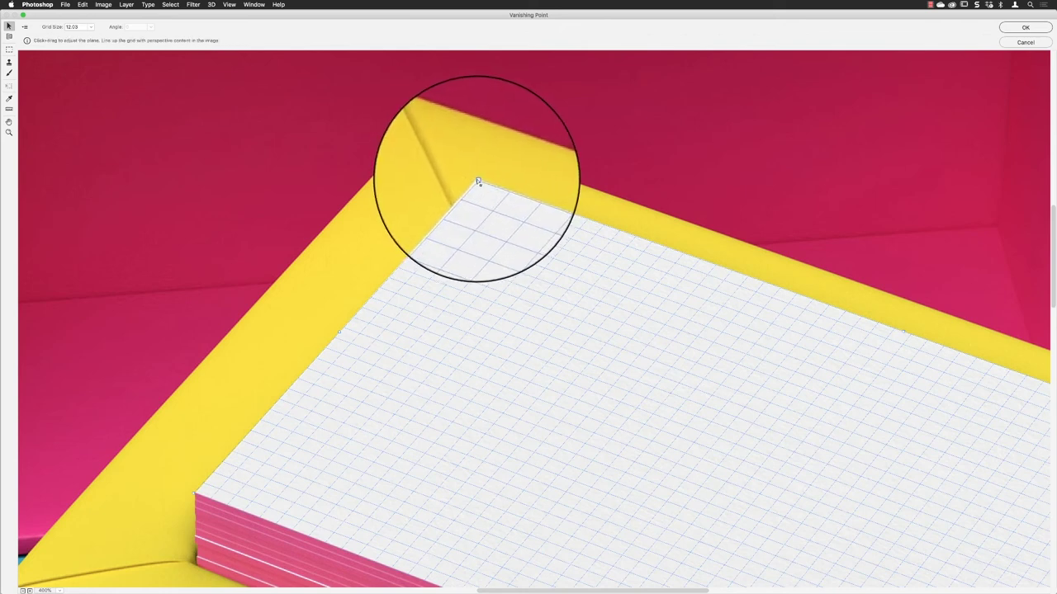
left_click_drag(478, 182, 478, 181)
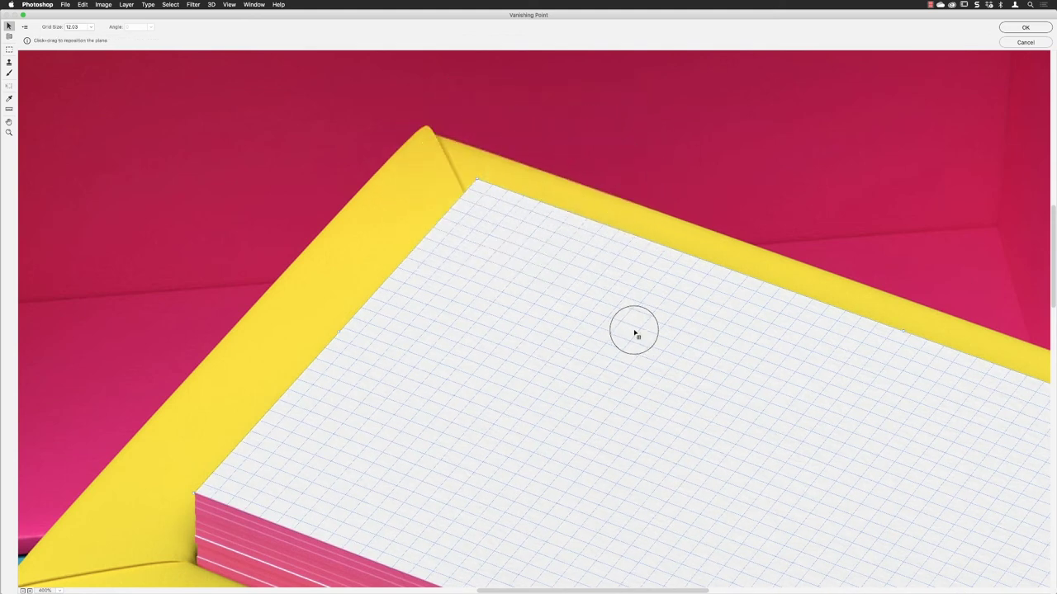
Pan to the plane's right corner and nudge its node onto the card edge.
key("h")
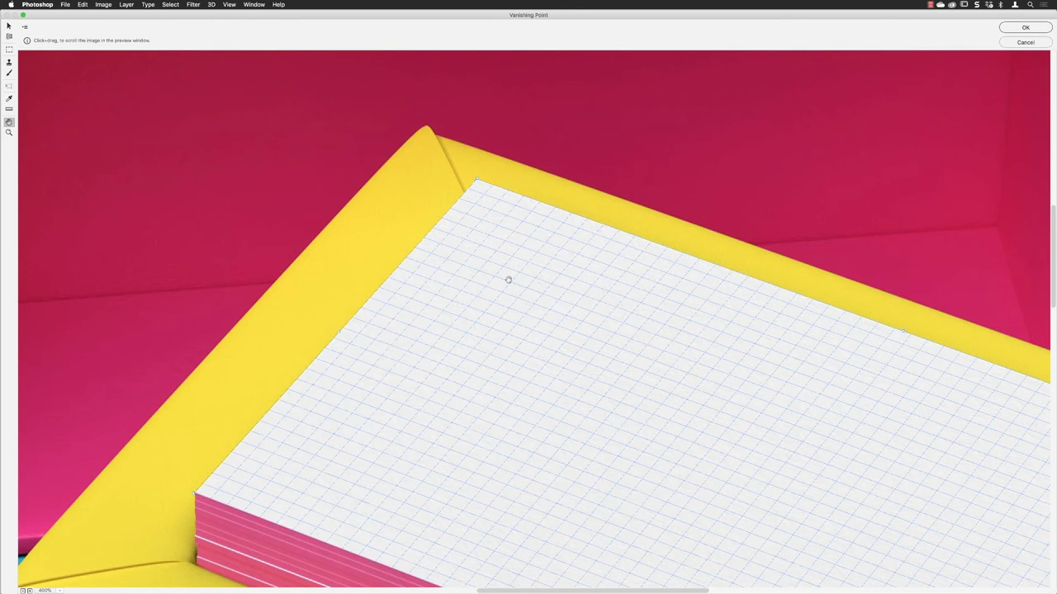
scroll(319, 181, "right", 10)
scroll(318, 181, "down", 5)
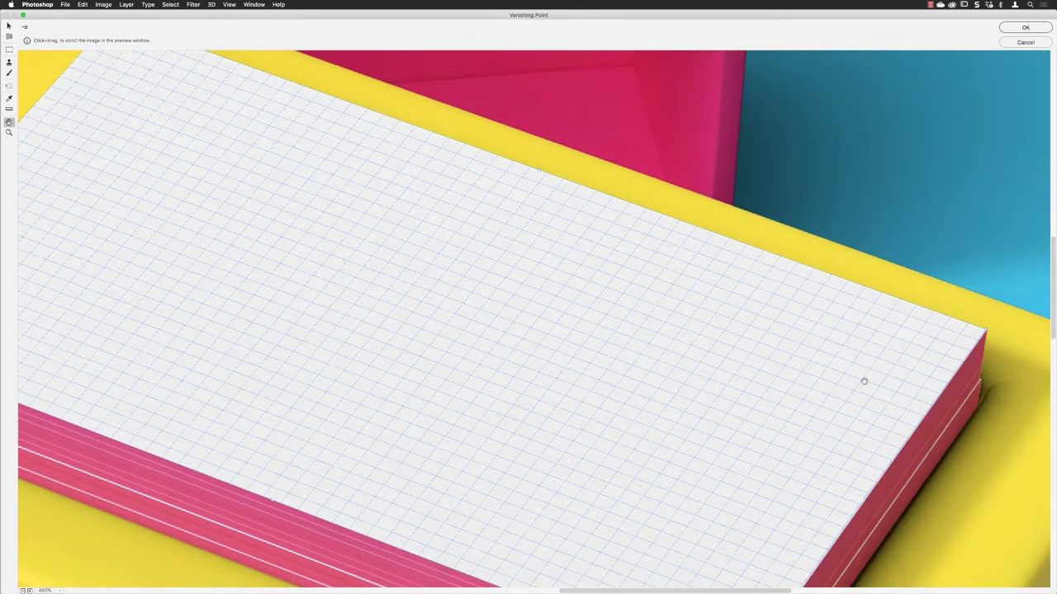
left_click_drag(864, 380, 778, 137)
scroll(778, 137, "down", 5)
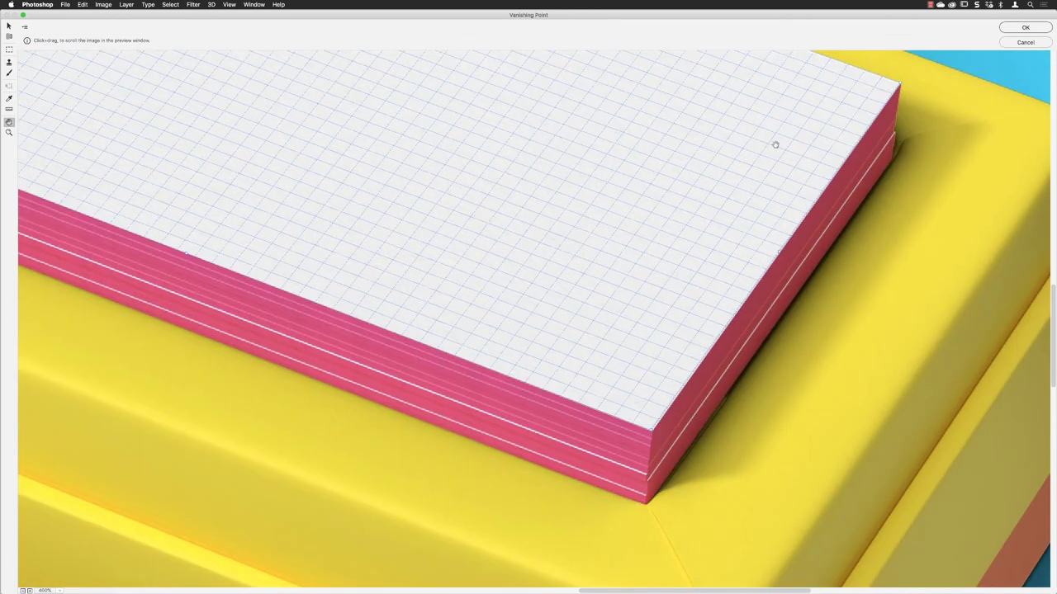
key("v")
left_click_drag(652, 430, 652, 430)
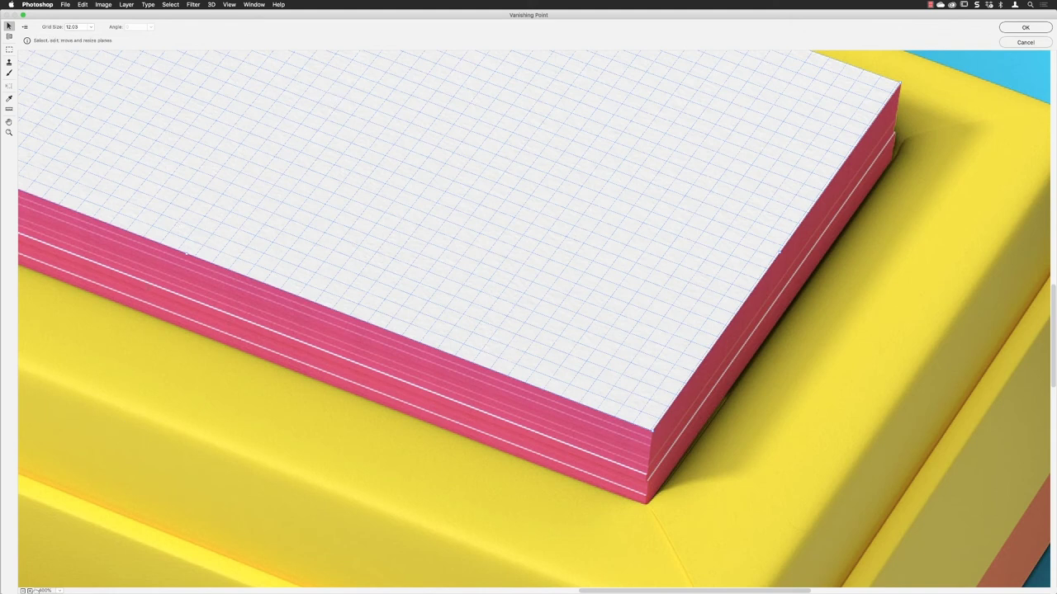
Fit the whole mockup in the preview and check the Edit menu for Paste.
left_click(59, 591)
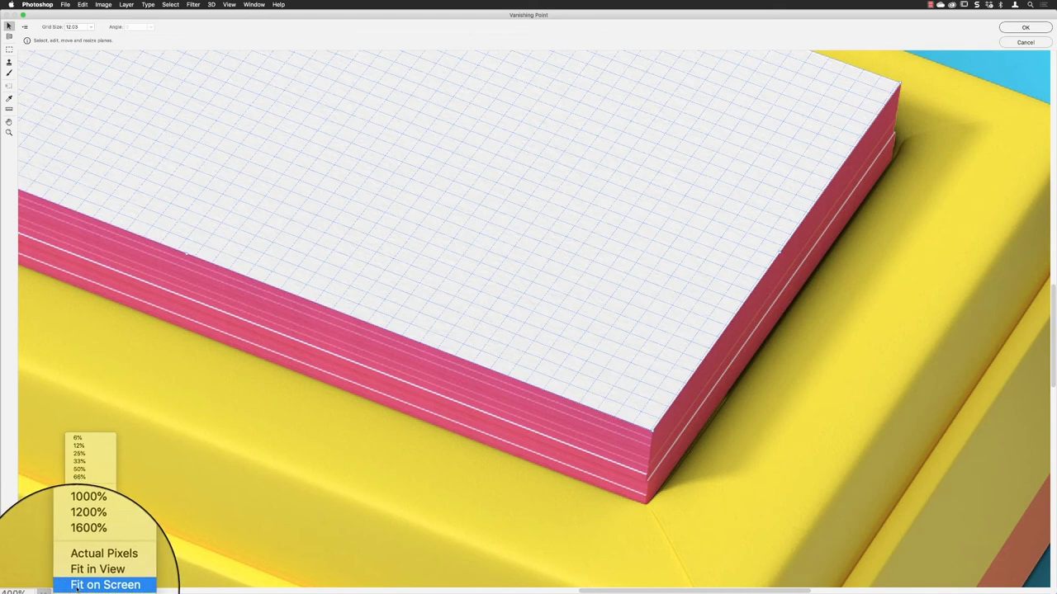
left_click(78, 587)
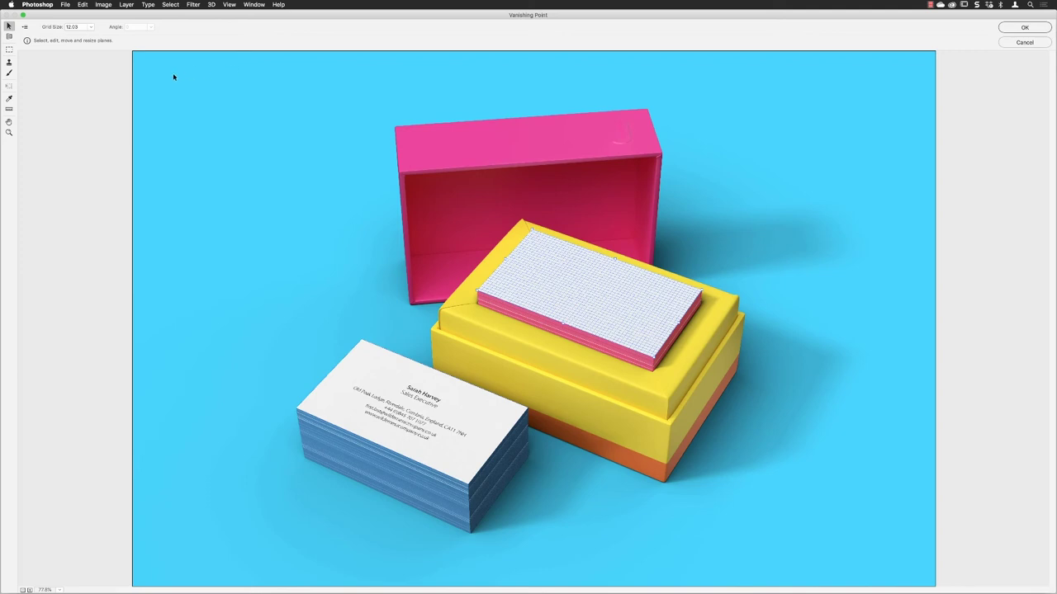
left_click(84, 4)
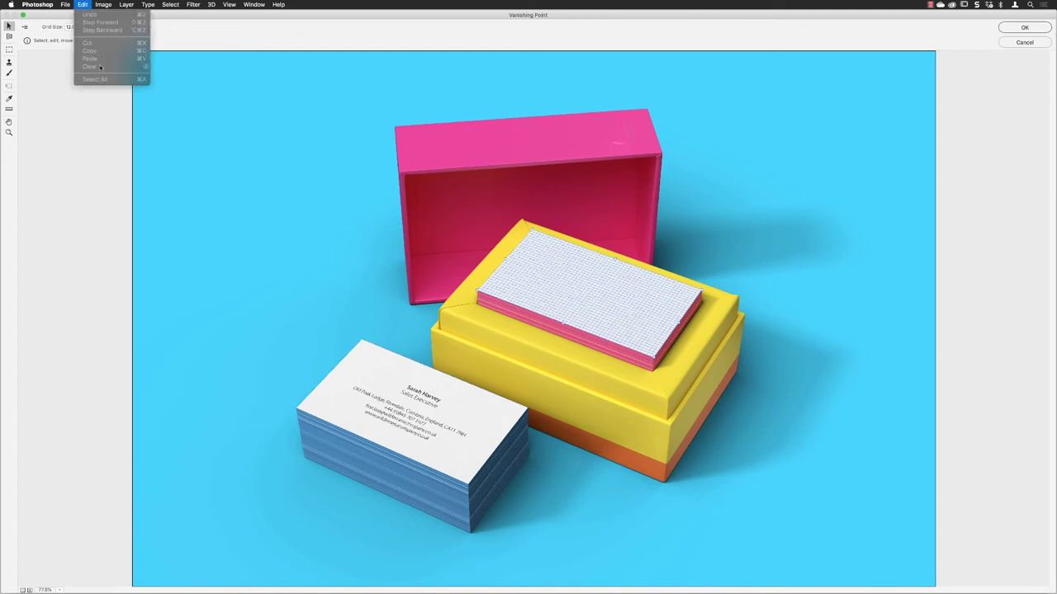
left_click(84, 4)
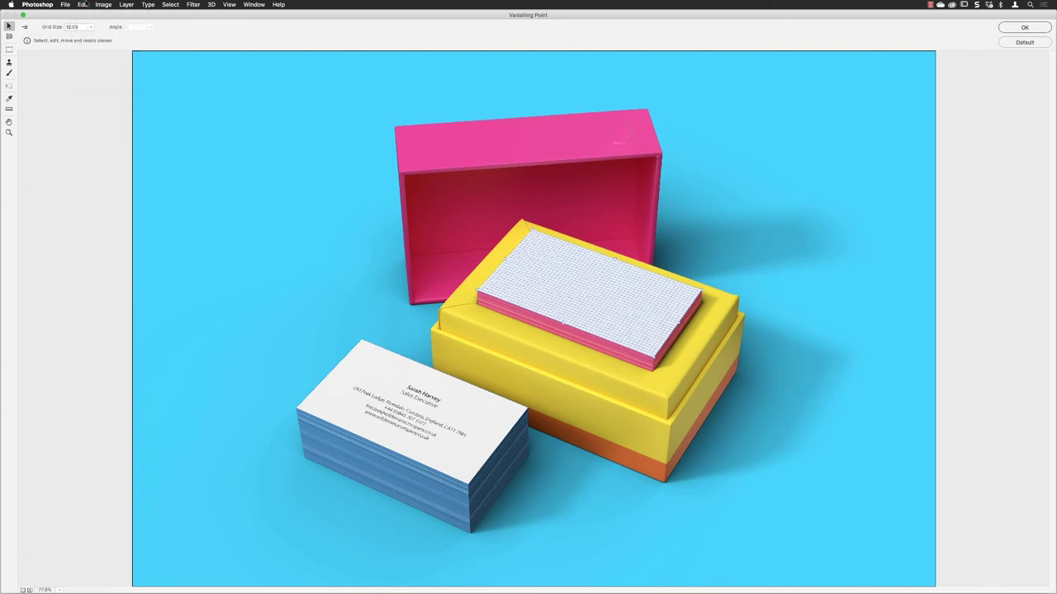
Paste the Wilderness design into Vanishing Point and position it on the top card's plane.
key("super+v")
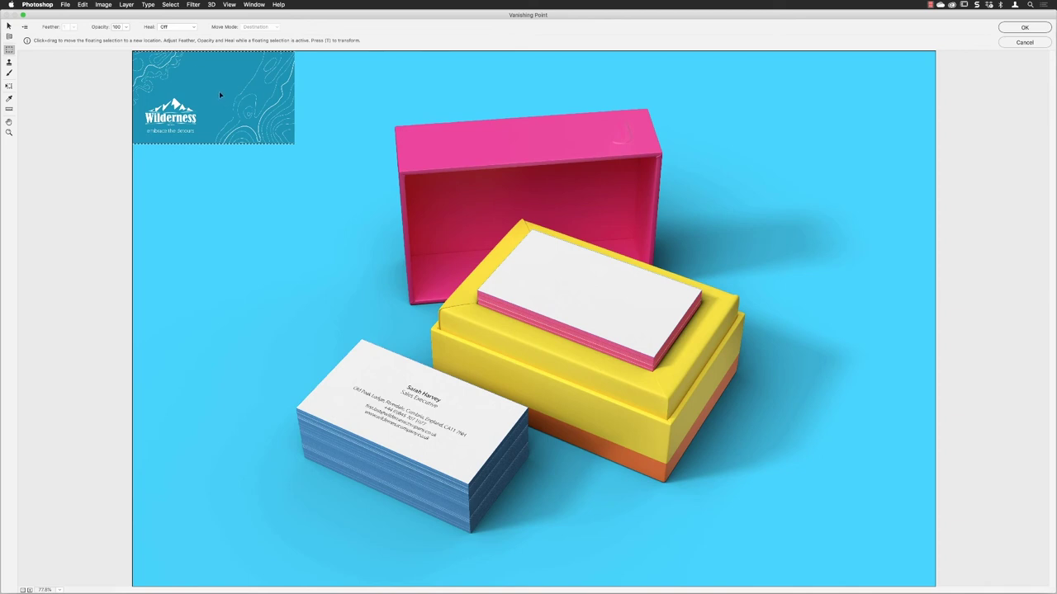
left_click_drag(217, 89, 534, 291)
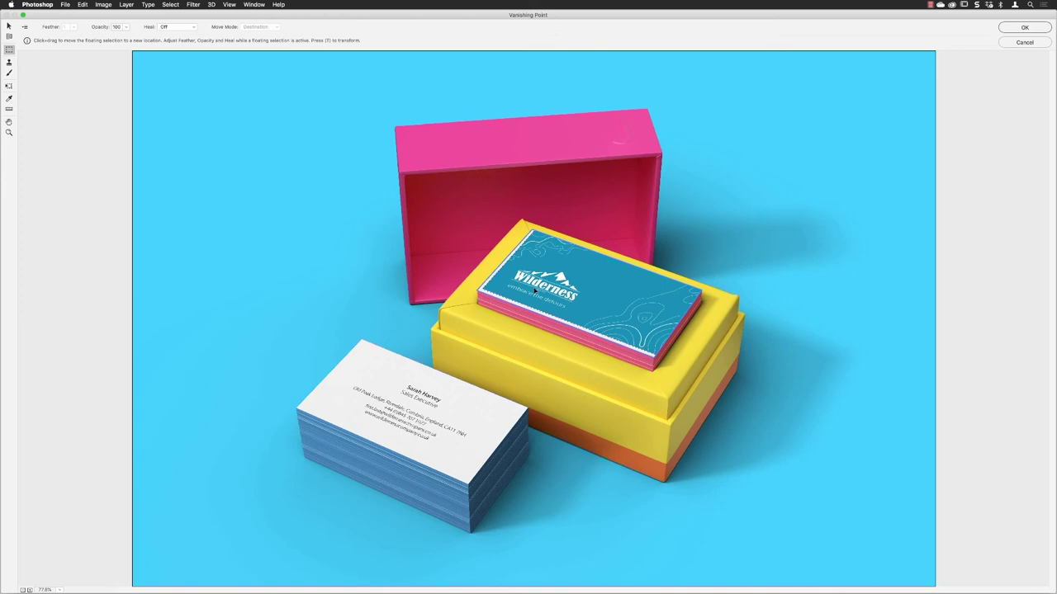
mouse_move(533, 293)
left_mouse_down()
mouse_move(551, 275)
mouse_move(536, 296)
mouse_move(531, 286)
left_mouse_up()
Scale and stretch the Wilderness design with the Transform tool so it matches the top card's edges.
left_click(412, 201)
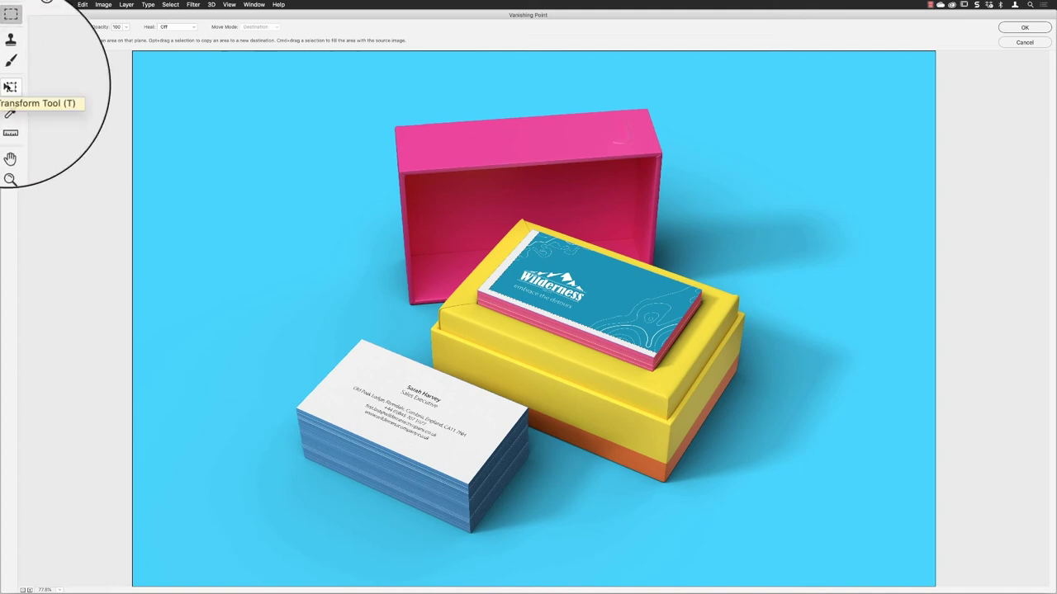
left_click(9, 86)
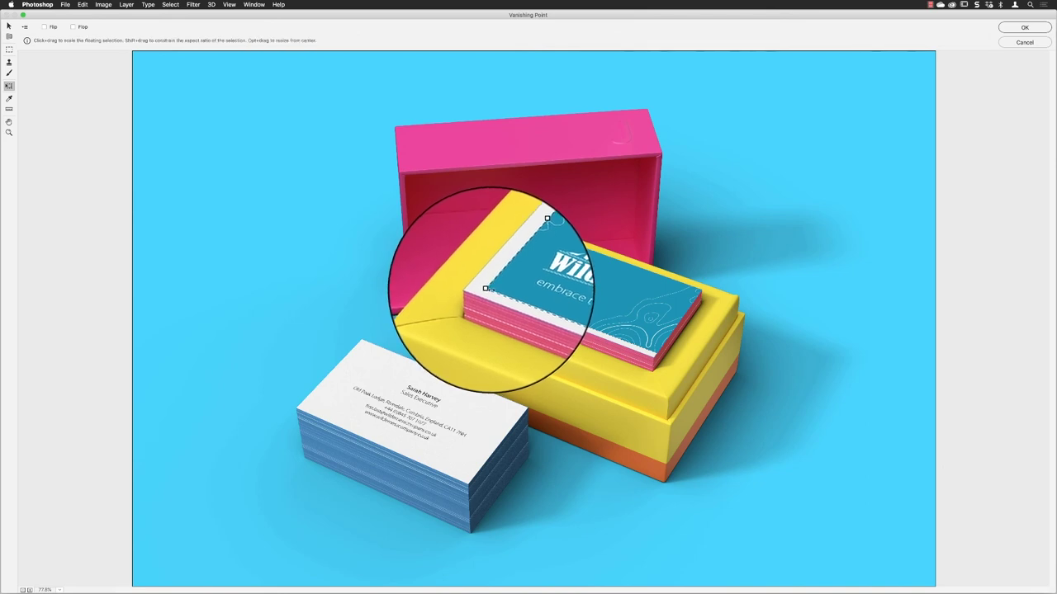
left_click_drag(488, 290, 664, 264)
left_click_drag(612, 288, 608, 286)
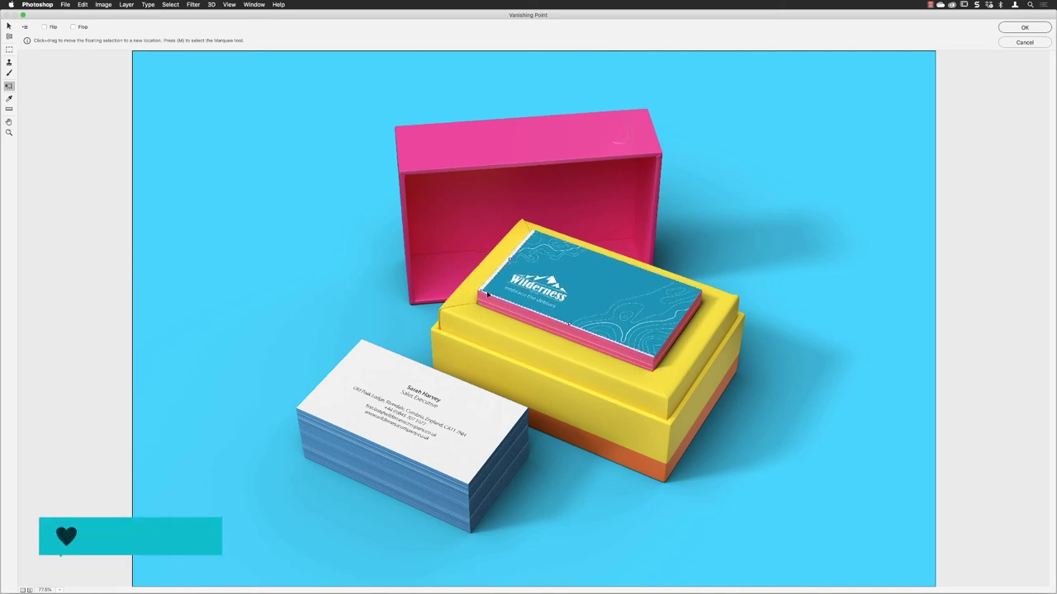
left_click_drag(509, 257, 504, 260)
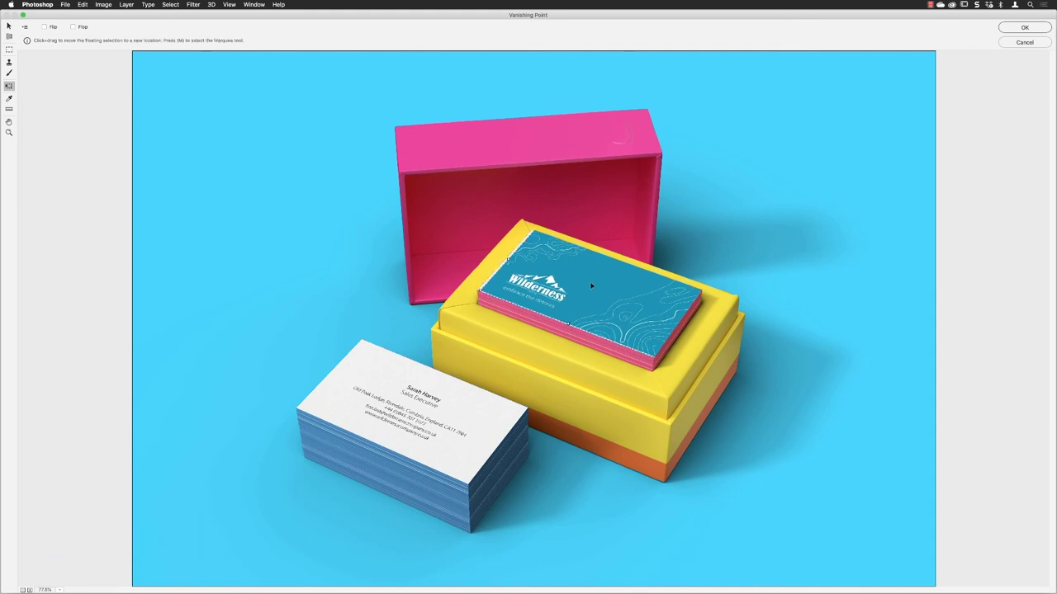
left_click_drag(589, 285, 587, 285)
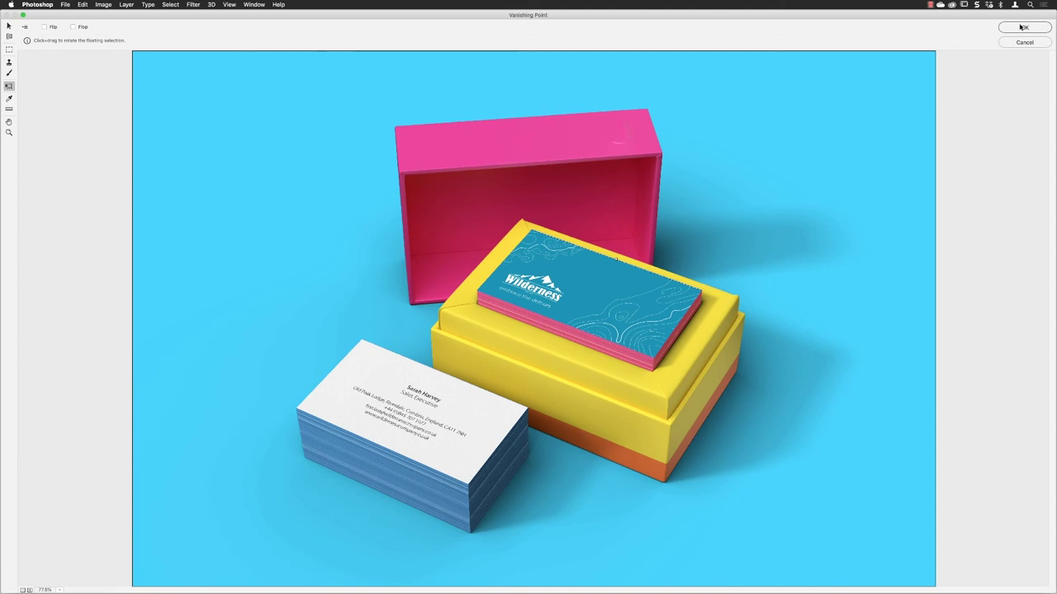
Commit the Vanishing Point result and set the CardDesign_01 layer's blend mode to Multiply.
left_click(1020, 27)
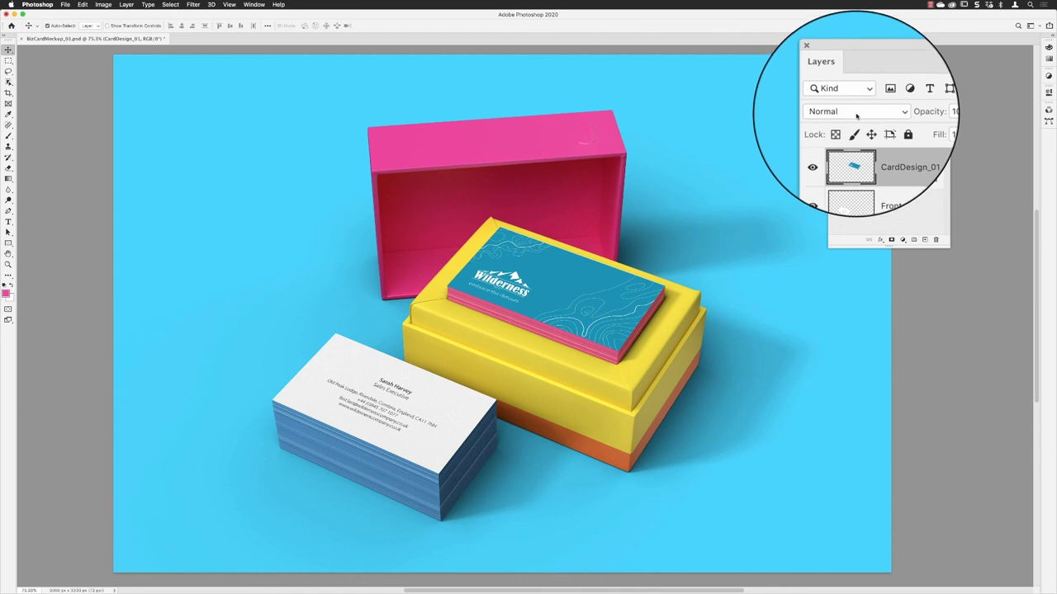
left_click(856, 115)
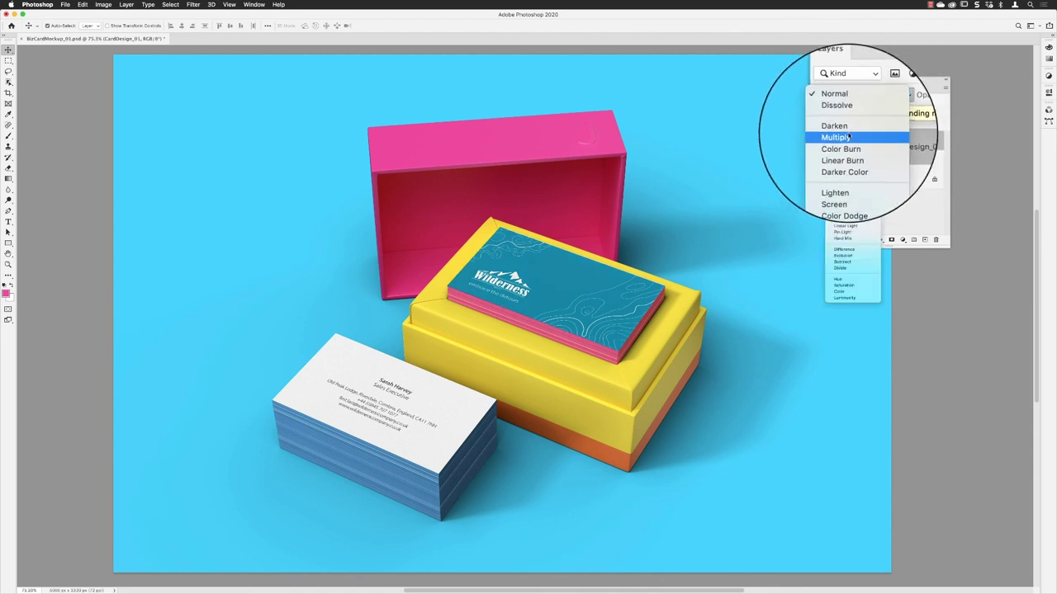
left_click(846, 138)
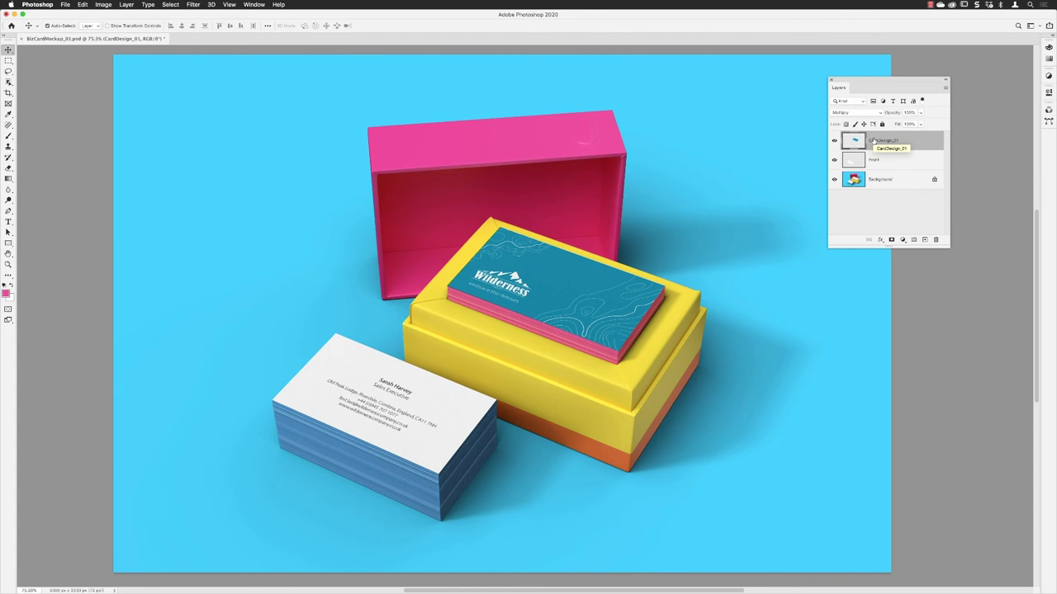